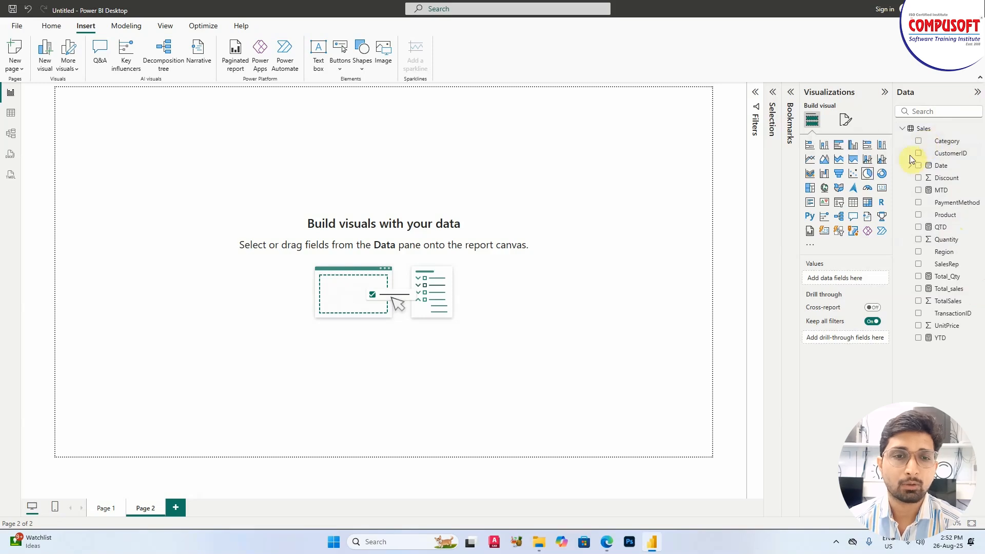
- Add a clustered bar chart to Page 2, enlarge it and place it around the middle of the canvas
left_click(838, 145)
left_click_drag(82, 162, 256, 253)
left_click_drag(350, 328, 708, 433)
left_click_drag(470, 301, 394, 280)
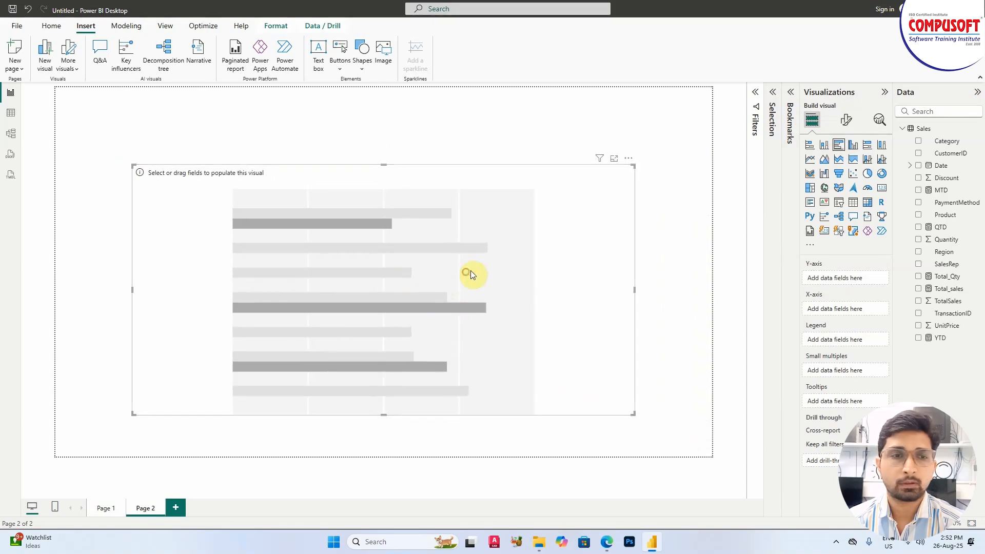
- Plot Total_sales by Category in the bar chart and make the chart slightly taller
left_click(918, 140)
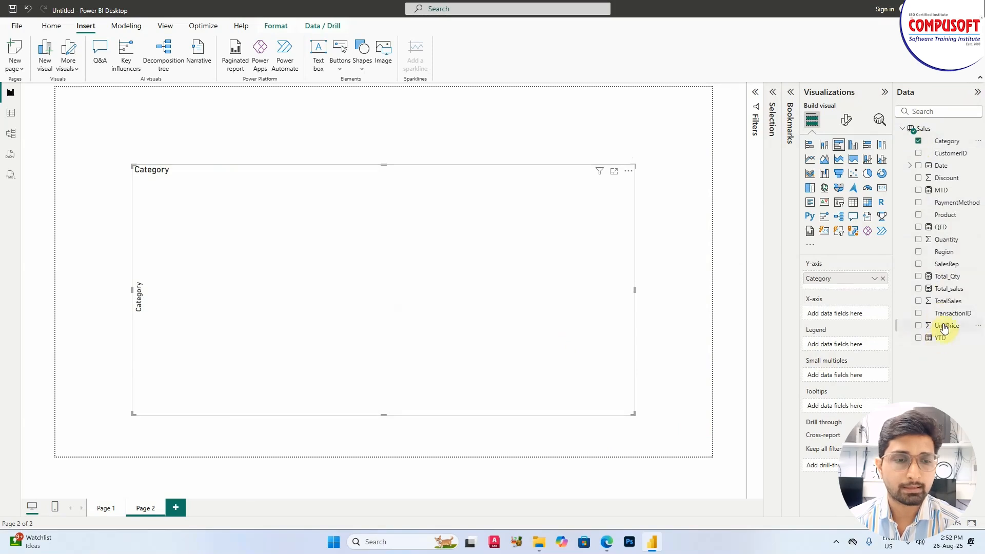
left_click(919, 289)
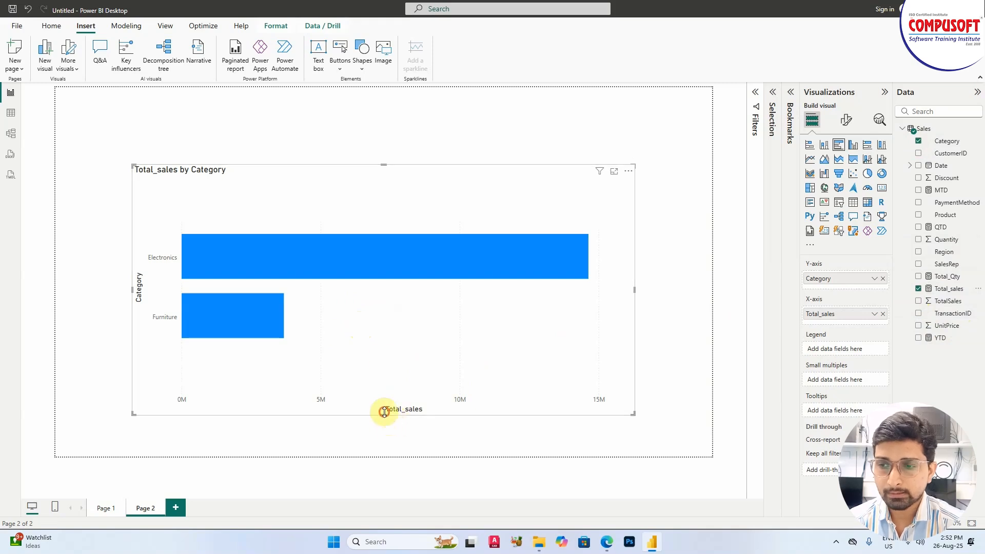
mouse_move(384, 412)
left_mouse_down()
mouse_move(388, 440)
mouse_move(393, 420)
left_mouse_up()
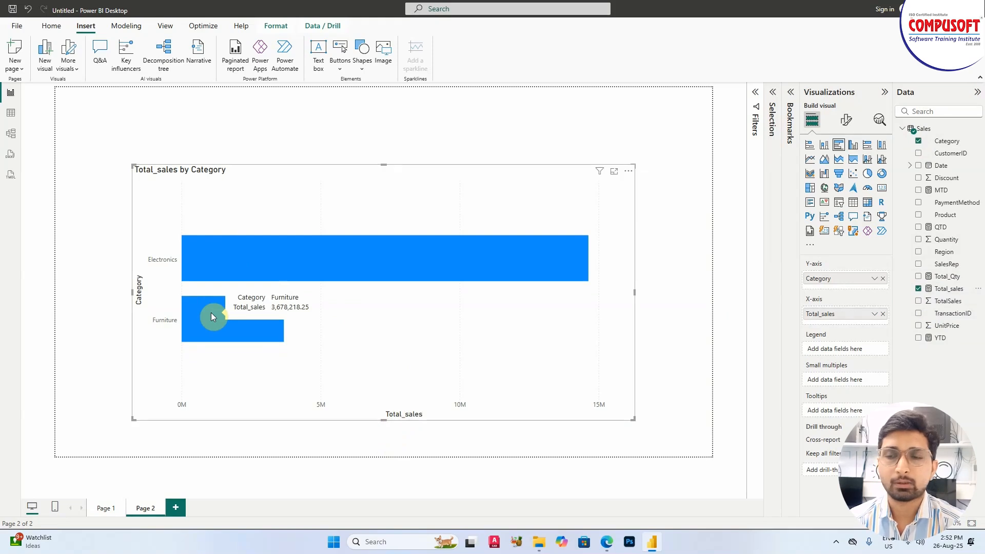
left_click(684, 259)
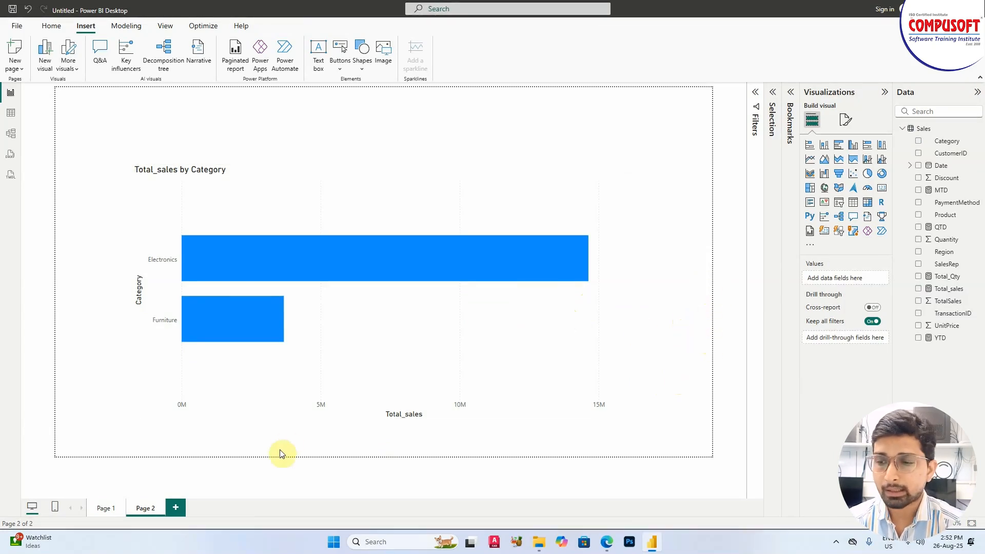
- Add a new report page and allow its use as a tooltip
left_click(177, 509)
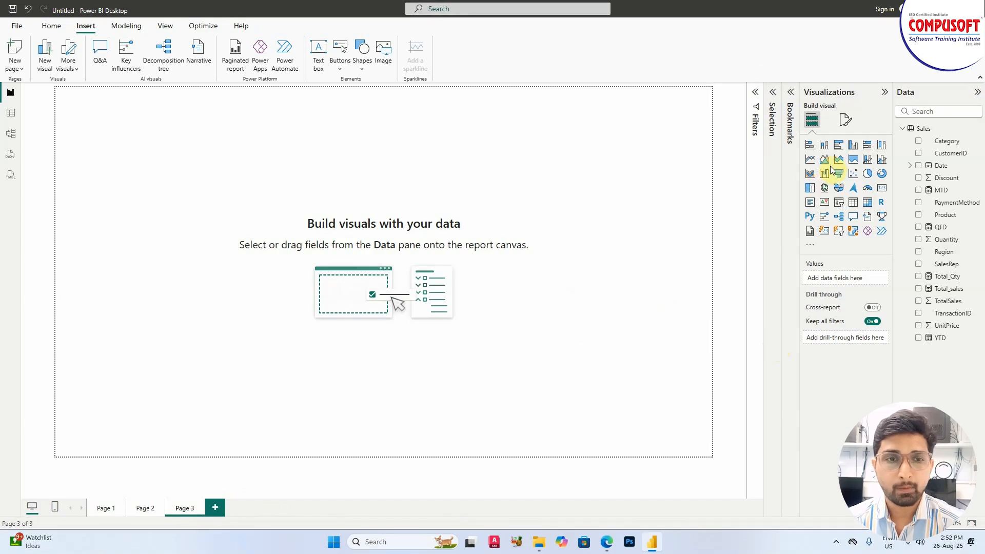
left_click(846, 123)
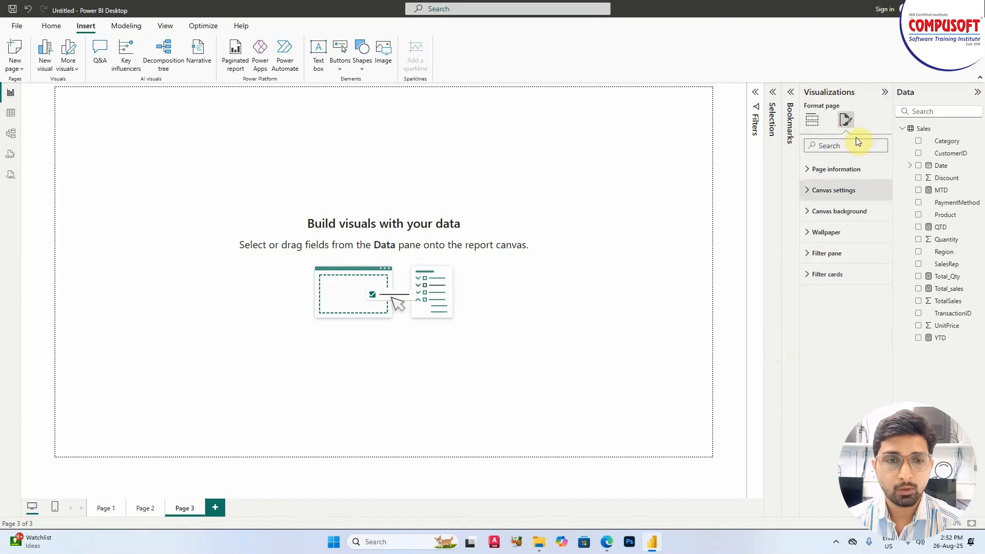
left_click(828, 171)
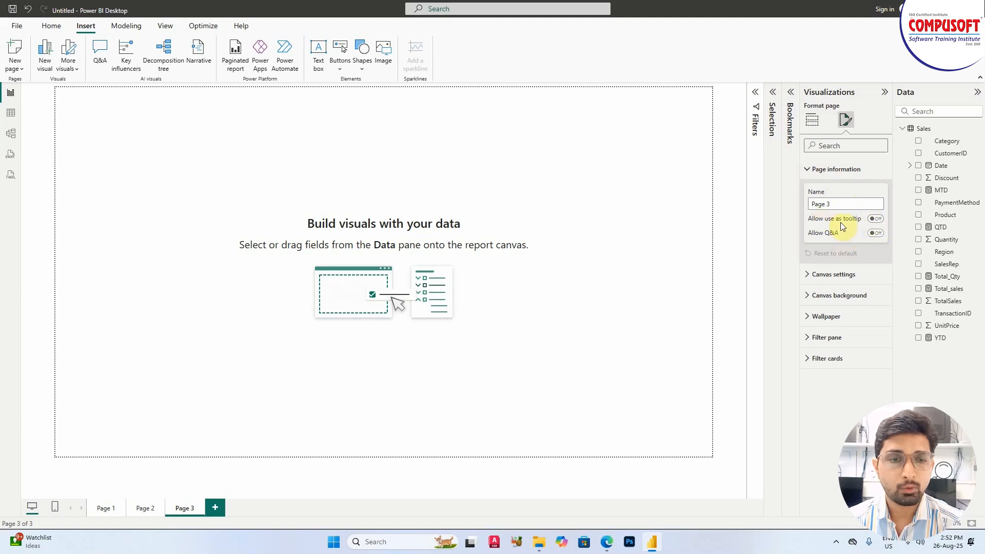
left_click(876, 220)
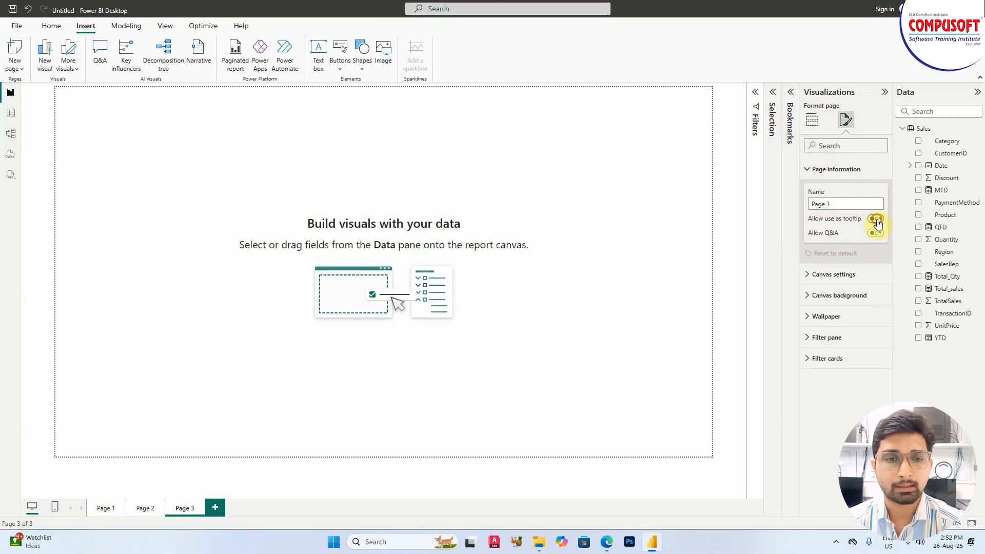
- Rename the new page as Tooltip Page
triple_click(840, 205)
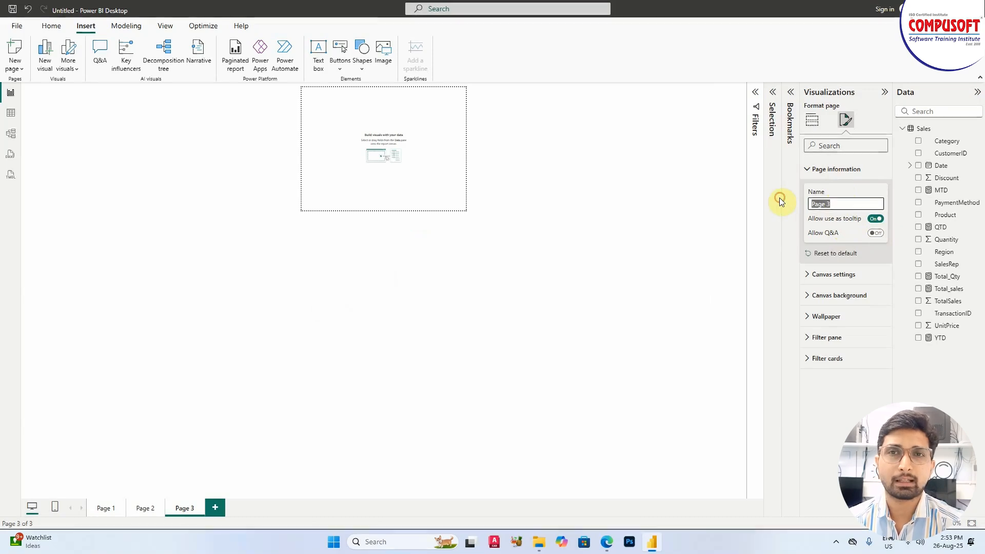
type("Tool")
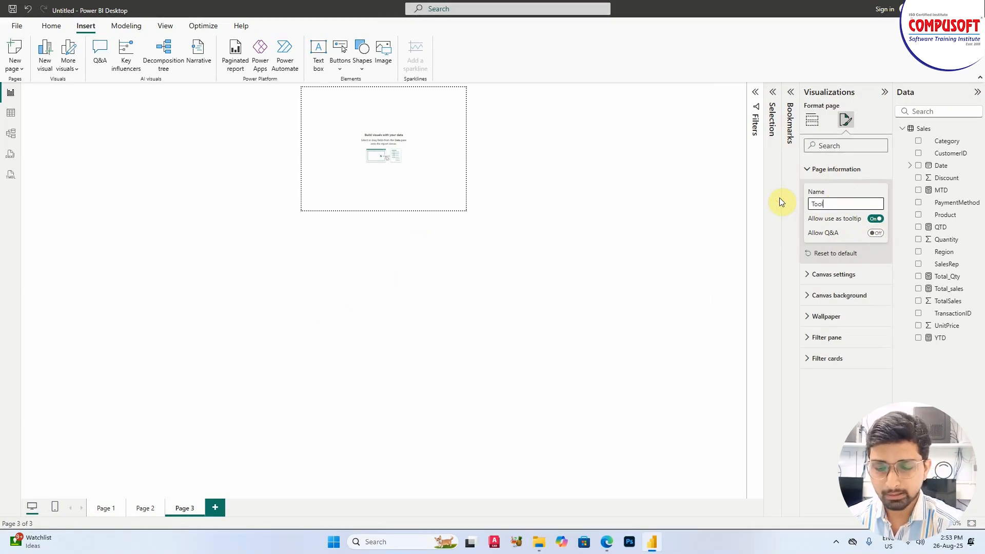
type("tip Page")
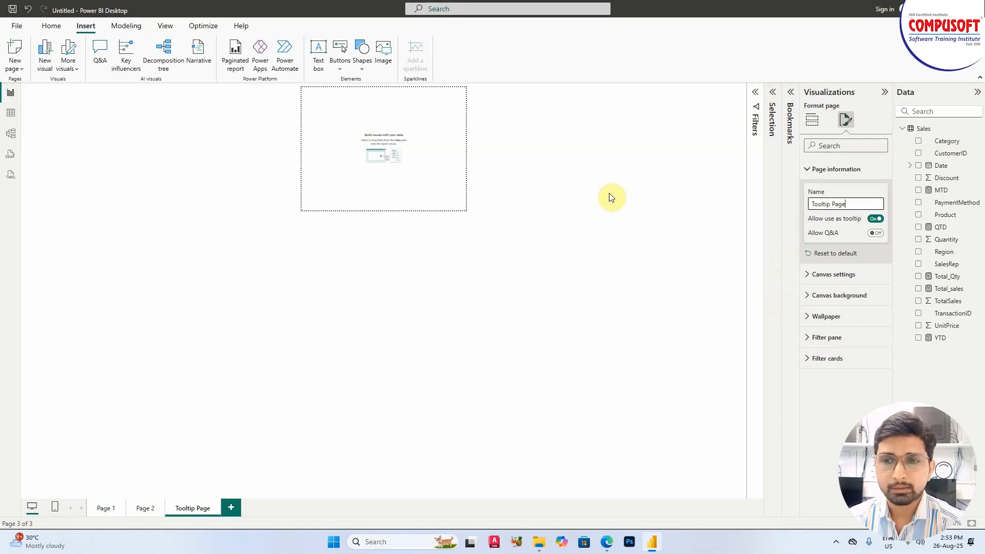
- Add a donut chart to the tooltip page and enlarge it to fill the small canvas
left_click(369, 134)
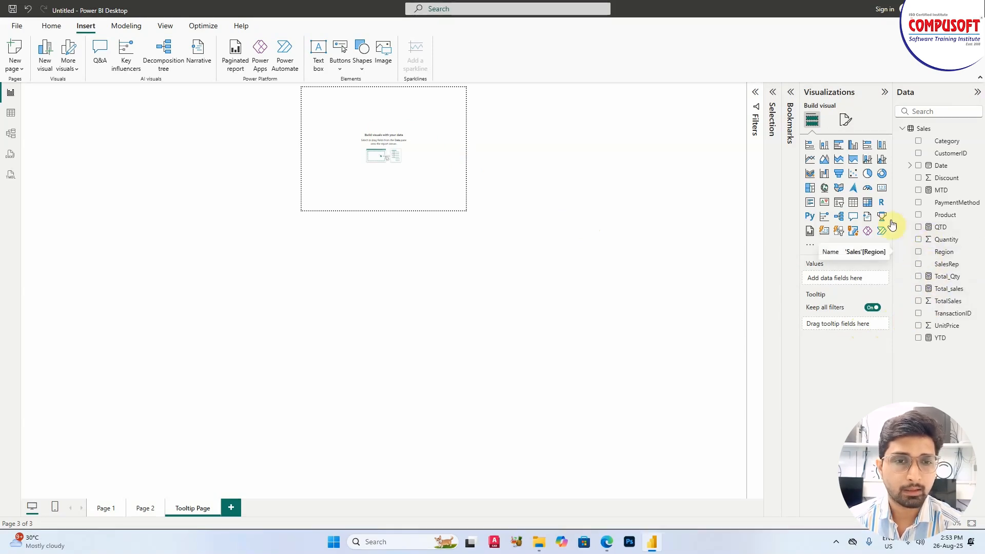
left_click(881, 173)
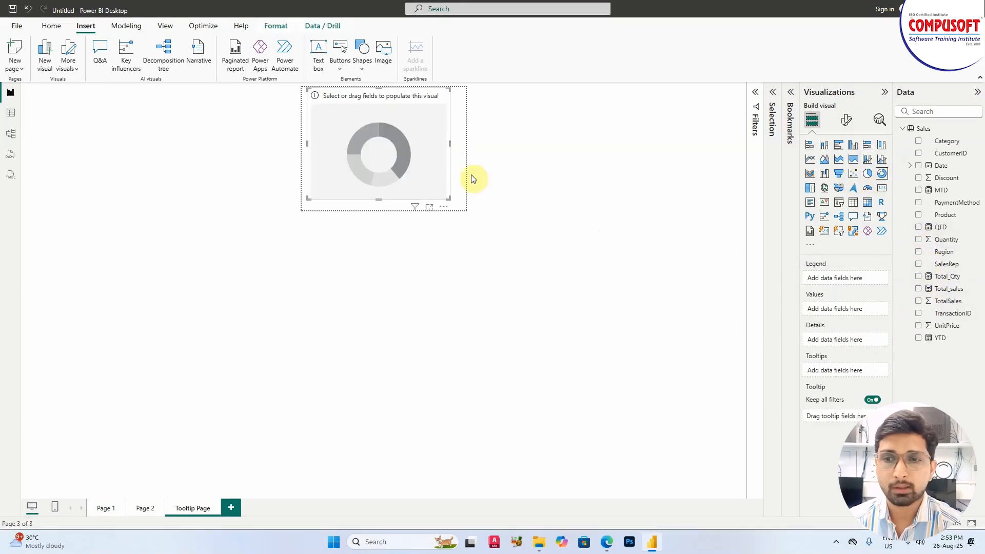
left_click_drag(449, 199, 461, 207)
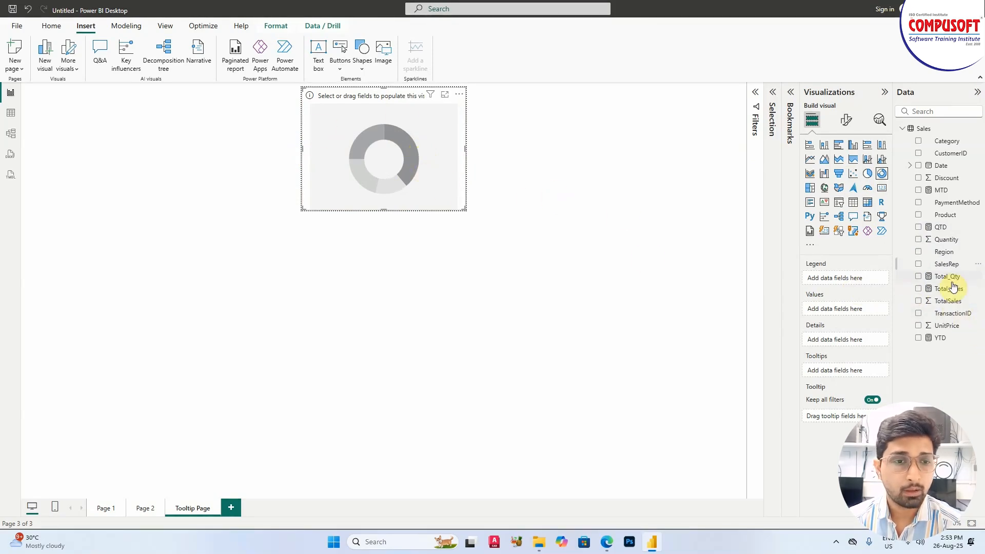
- Plot Total_sales by Region in the donut chart, with Region as the legend
left_click(919, 252)
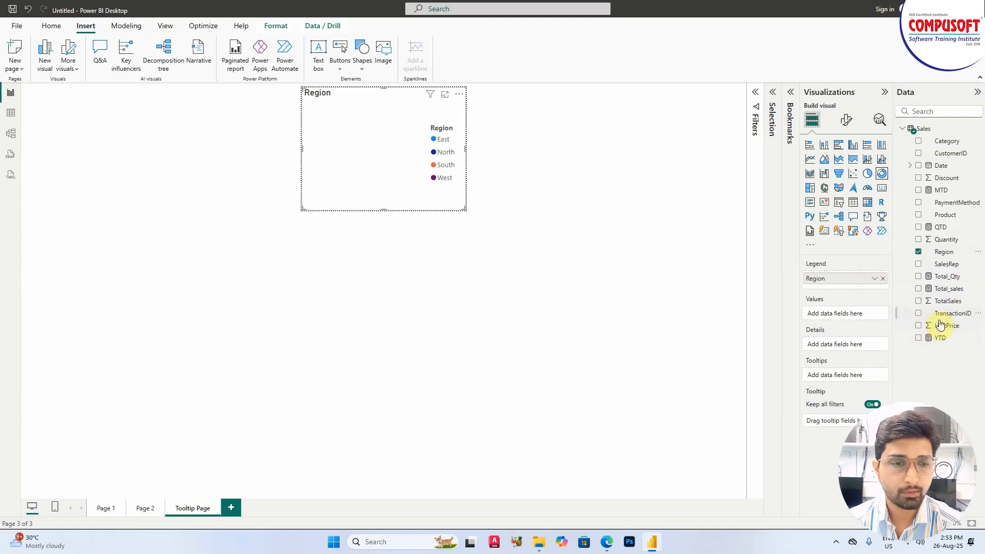
left_click(918, 289)
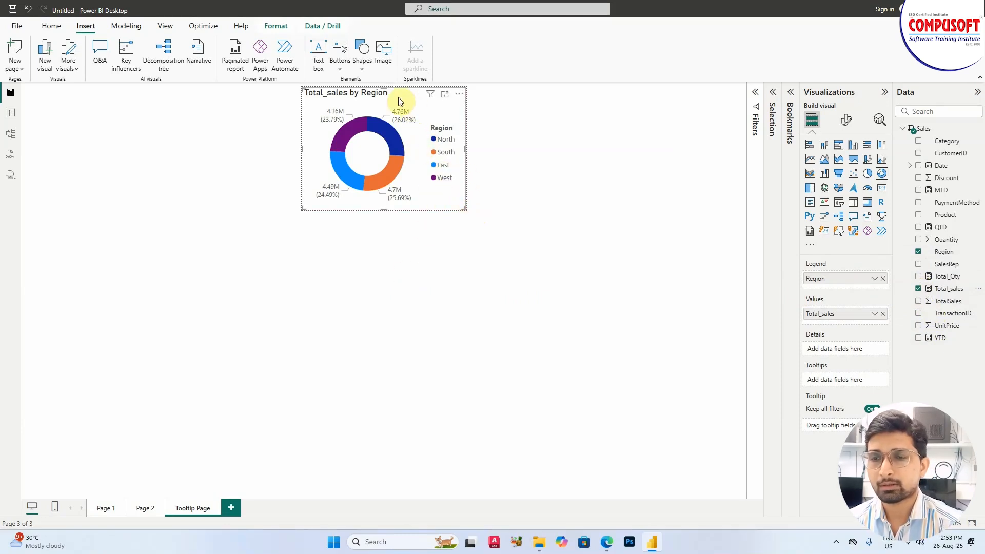
left_click(522, 183)
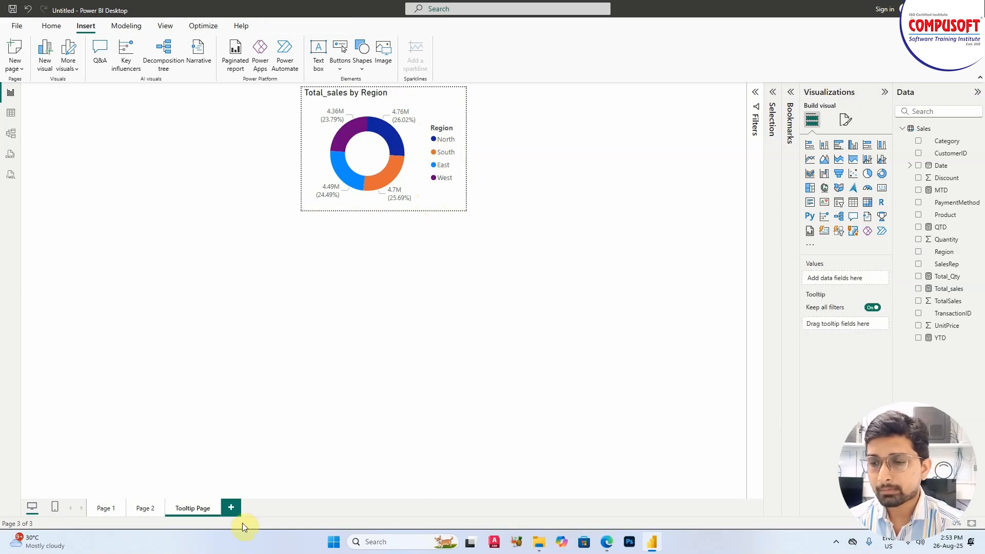
- Return to Page 2 and open the tooltip format options of the Total_sales by Category bar chart
left_click(145, 508)
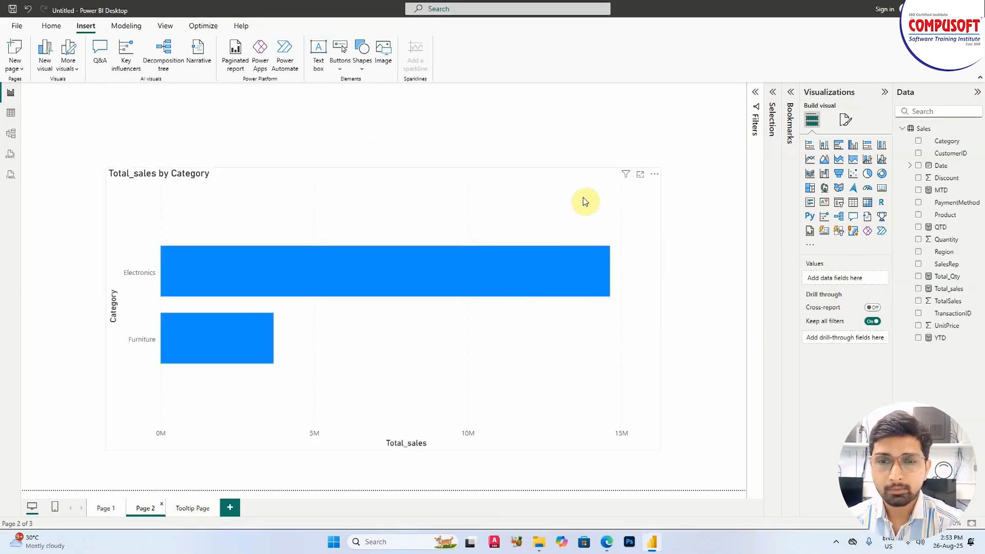
left_click(569, 185)
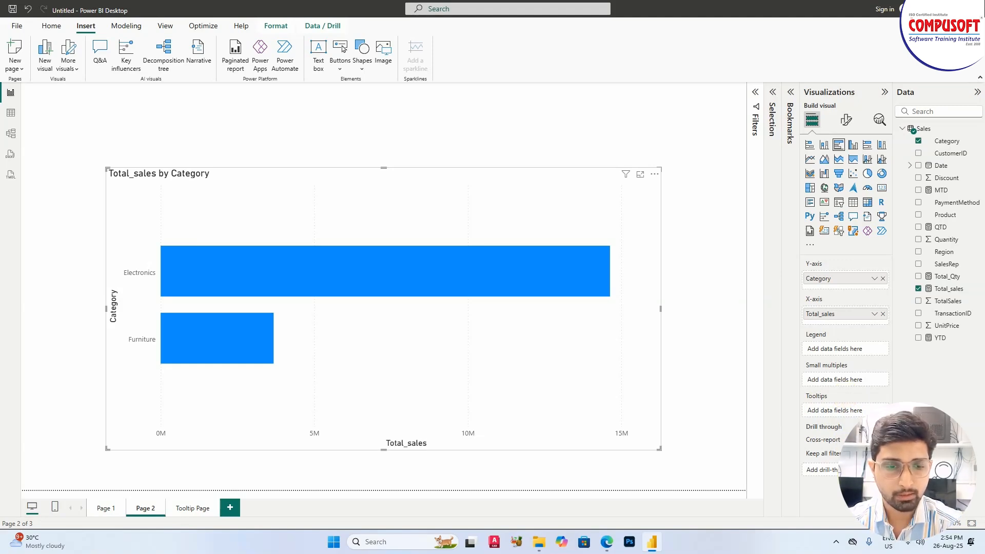
left_click(846, 121)
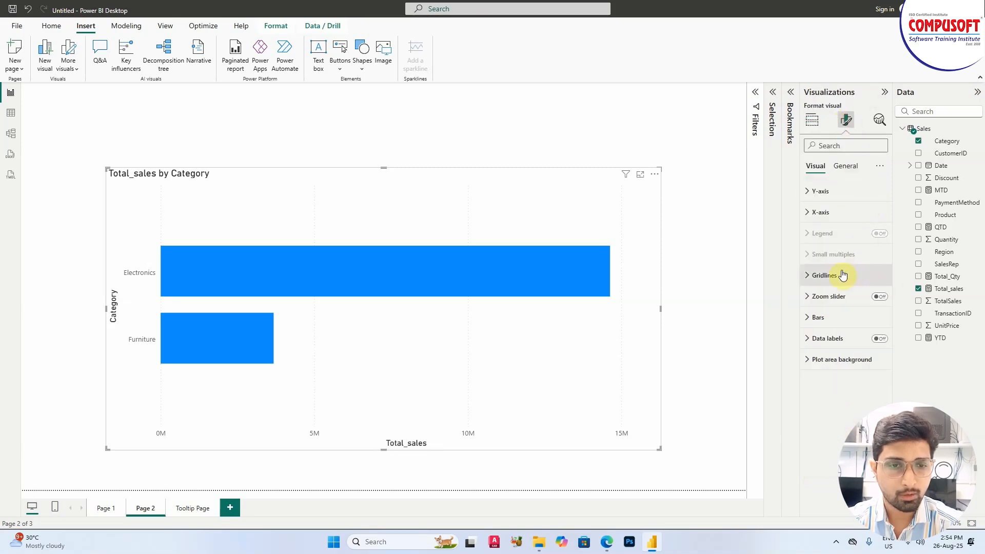
left_click(845, 166)
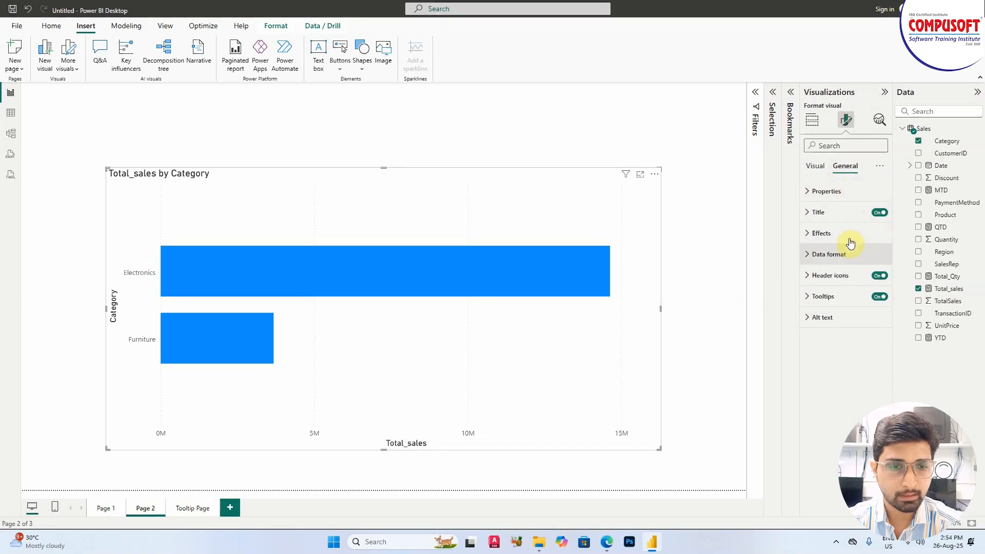
left_click(868, 302)
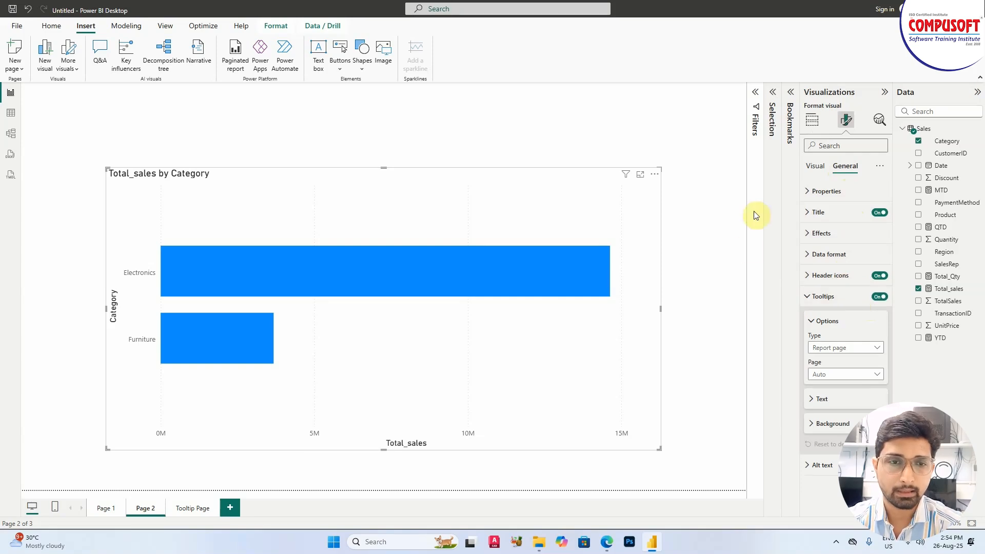
left_click(815, 165)
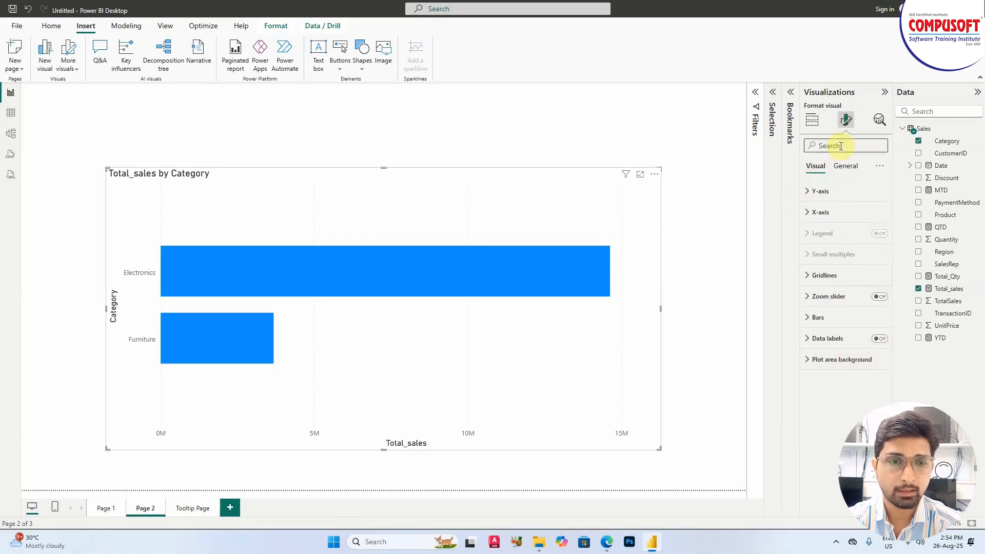
left_click(845, 167)
left_click(823, 297)
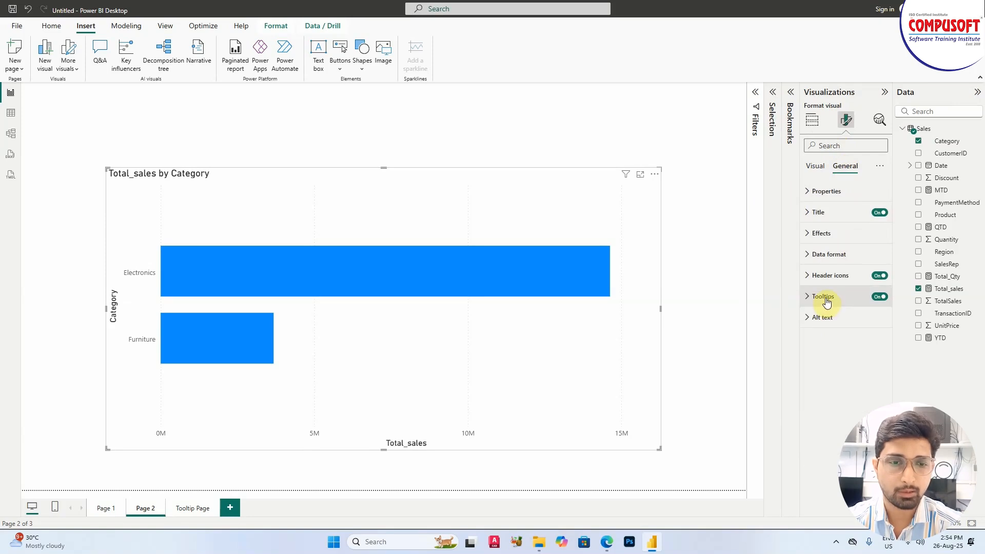
left_click(825, 297)
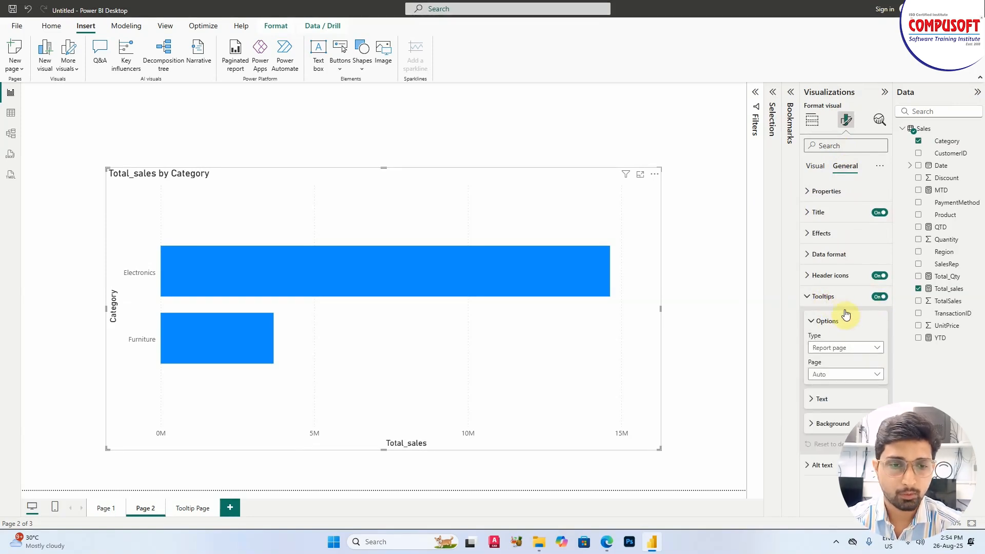
- Set the bar chart's tooltip type to Report page and its tooltip page to Tooltip Page
left_click(845, 353)
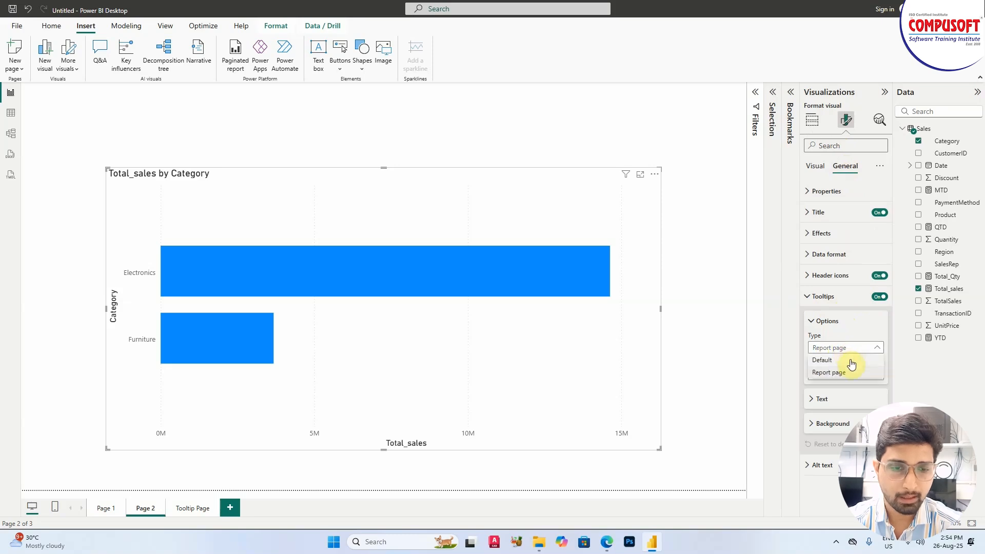
left_click(848, 374)
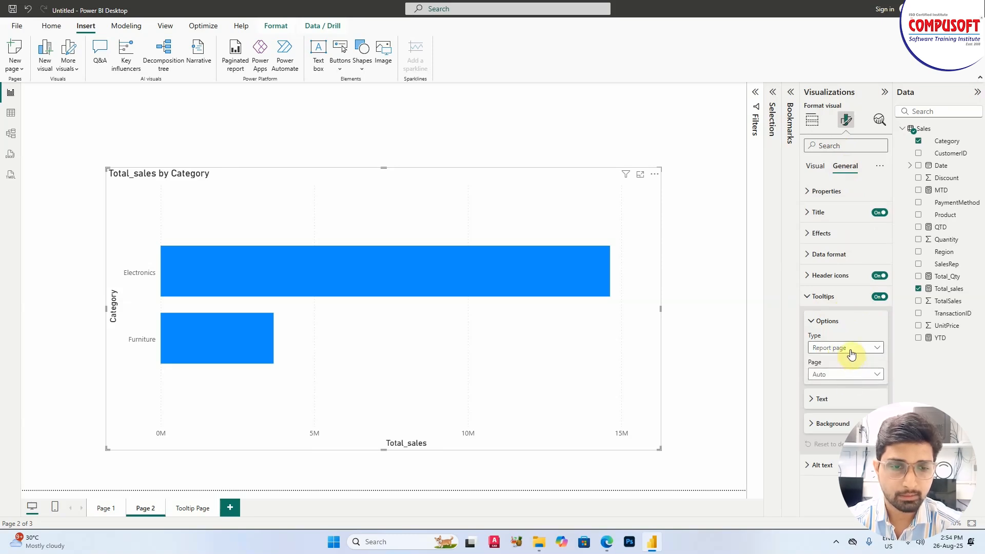
left_click(851, 353)
left_click(851, 369)
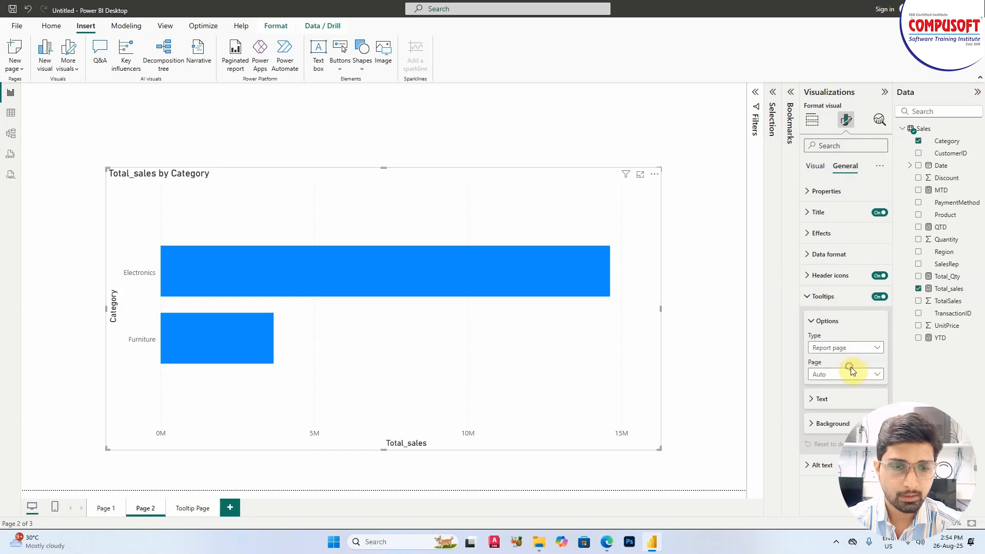
left_click(849, 349)
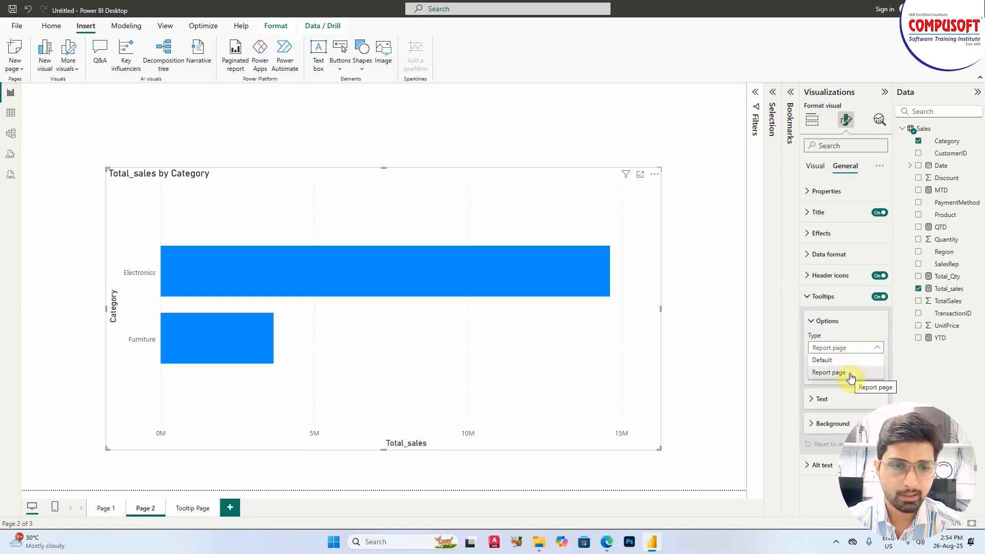
left_click(849, 373)
left_click(851, 379)
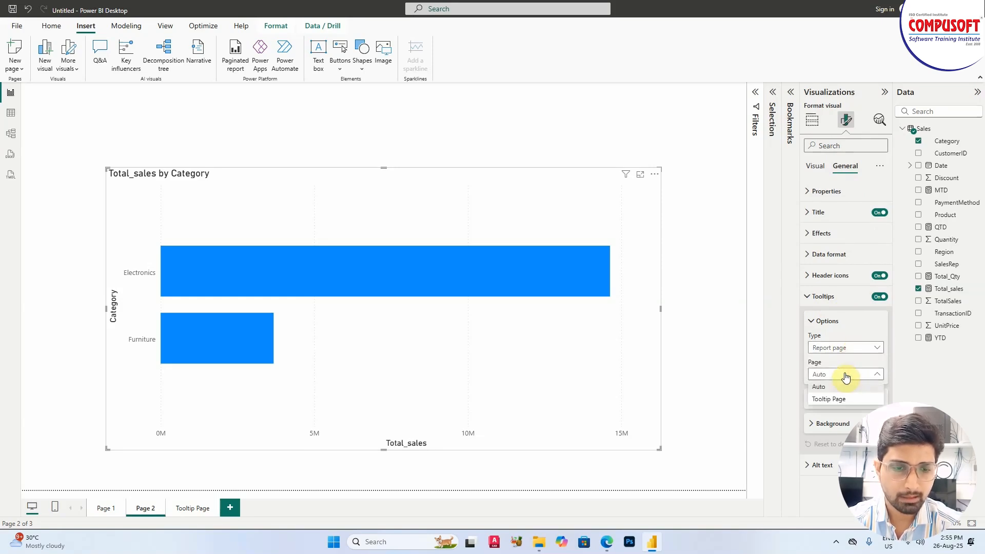
left_click(835, 402)
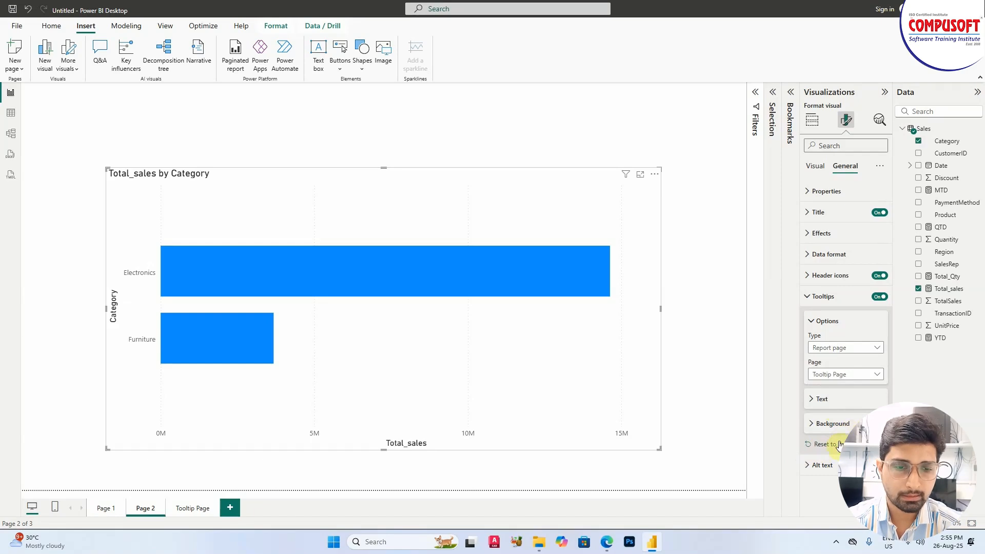
left_click(721, 384)
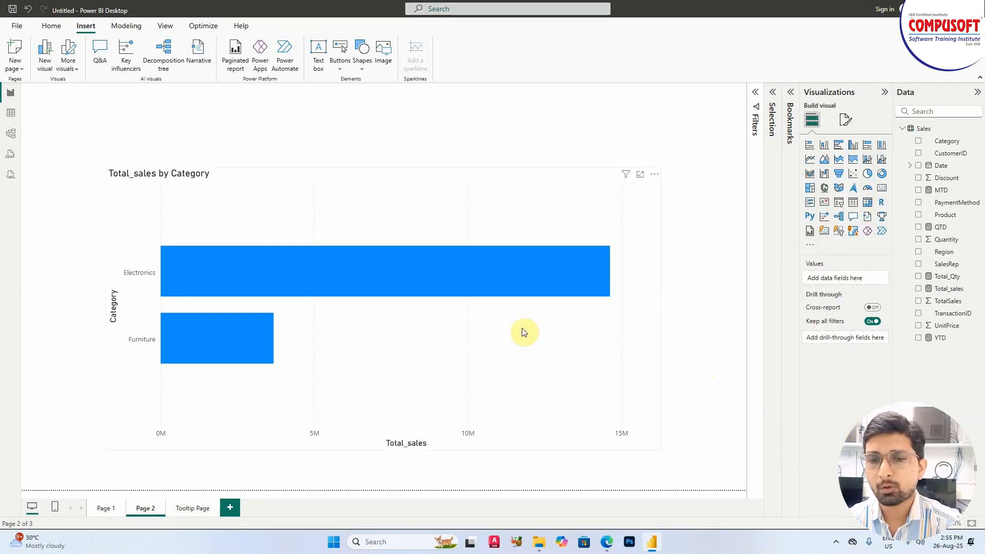
- Preview the Total_sales by Region tooltip on the Electronics and Furniture bars and compare the regional breakdowns
mouse_move(528, 271)
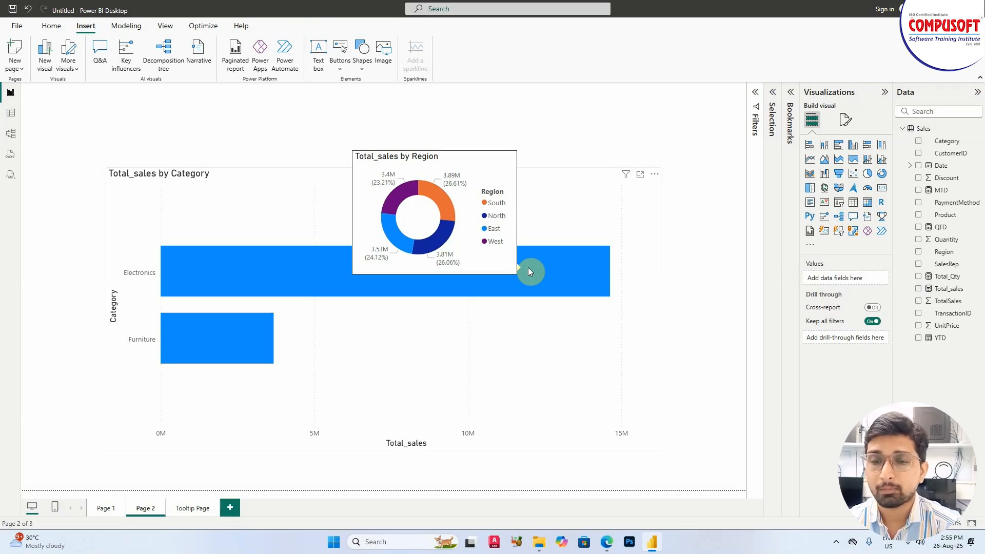
mouse_move(248, 361)
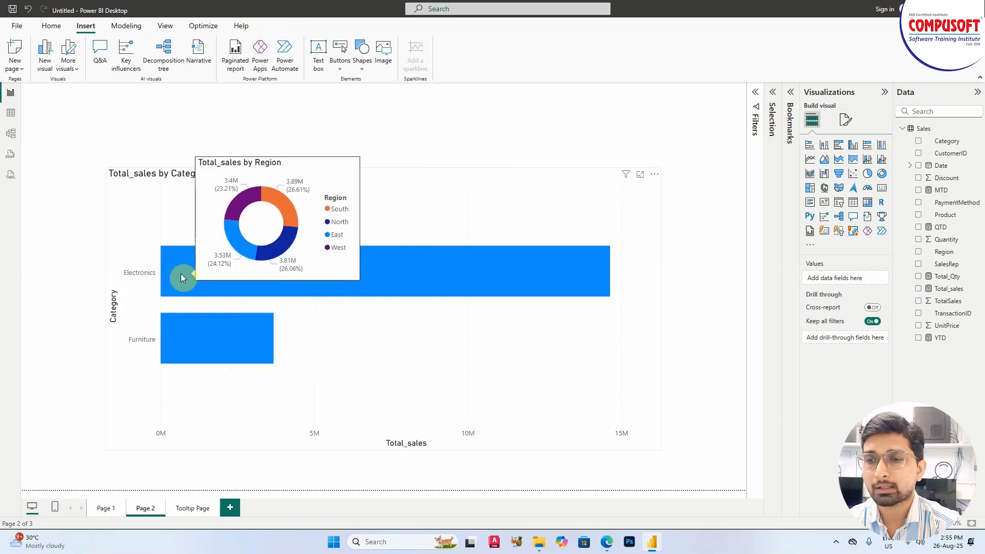
mouse_move(199, 354)
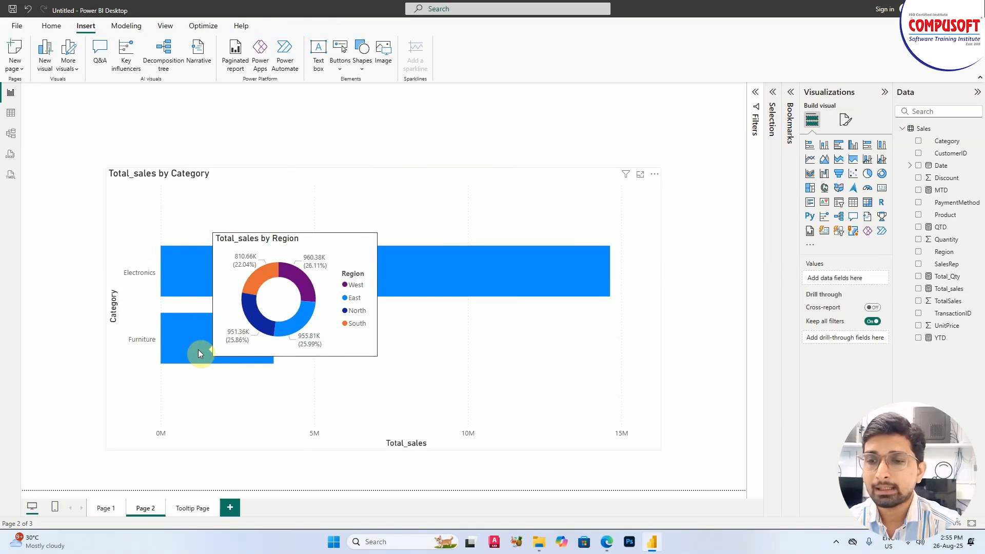
mouse_move(202, 277)
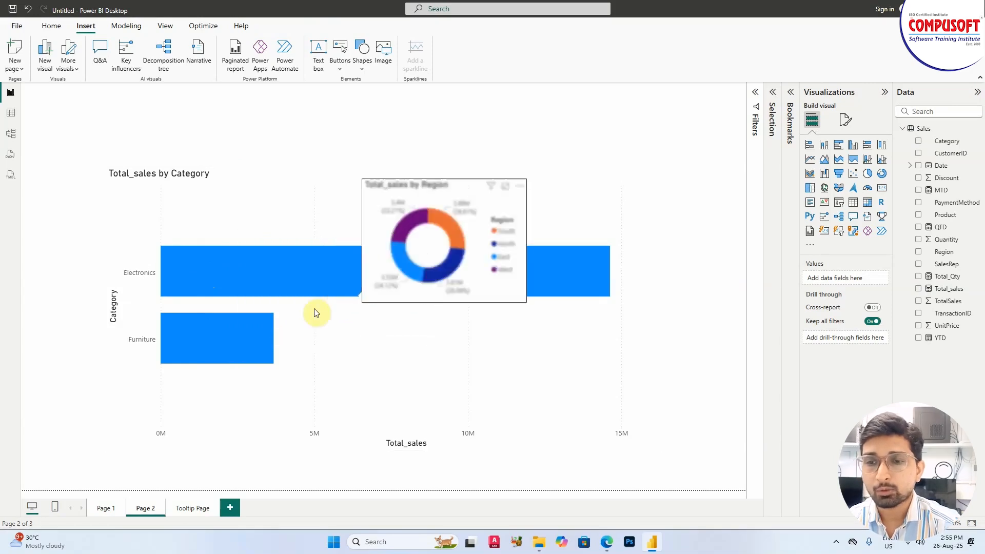
mouse_move(484, 253)
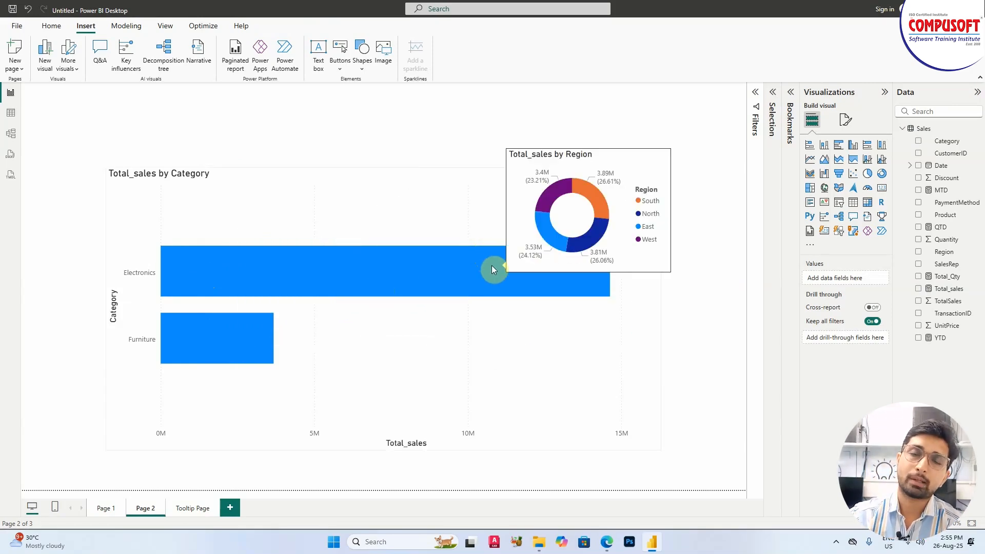